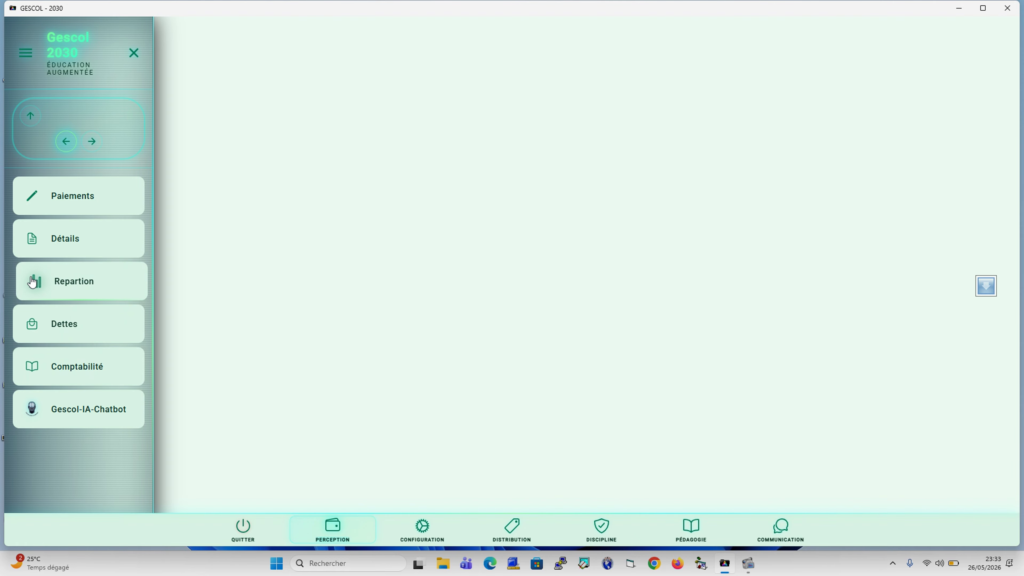
# Review the extended payment breakdown cumulated by date, close it, and view the budget situation in Comptabilité
pyautogui.click(72, 284)
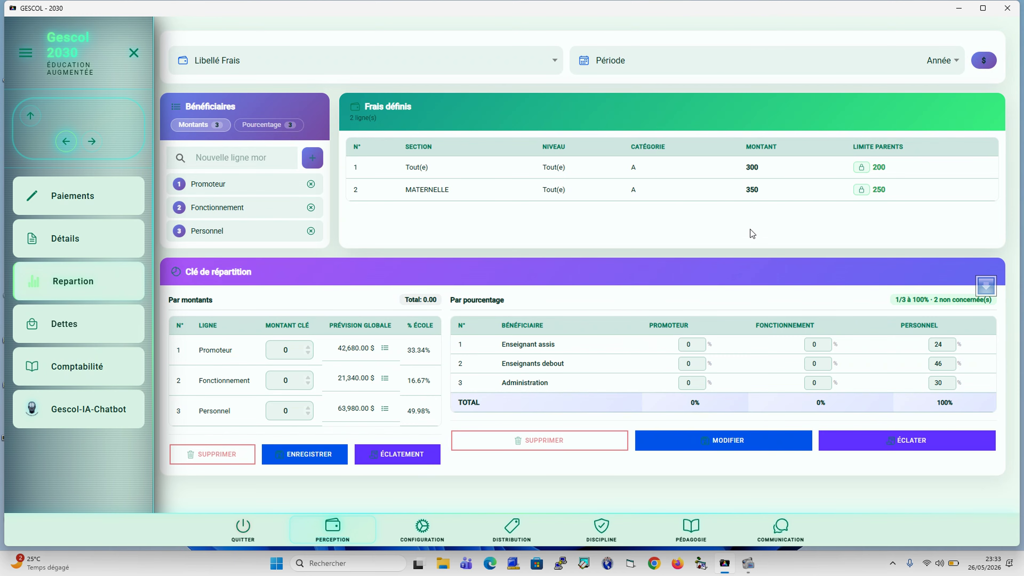
pyautogui.click(884, 441)
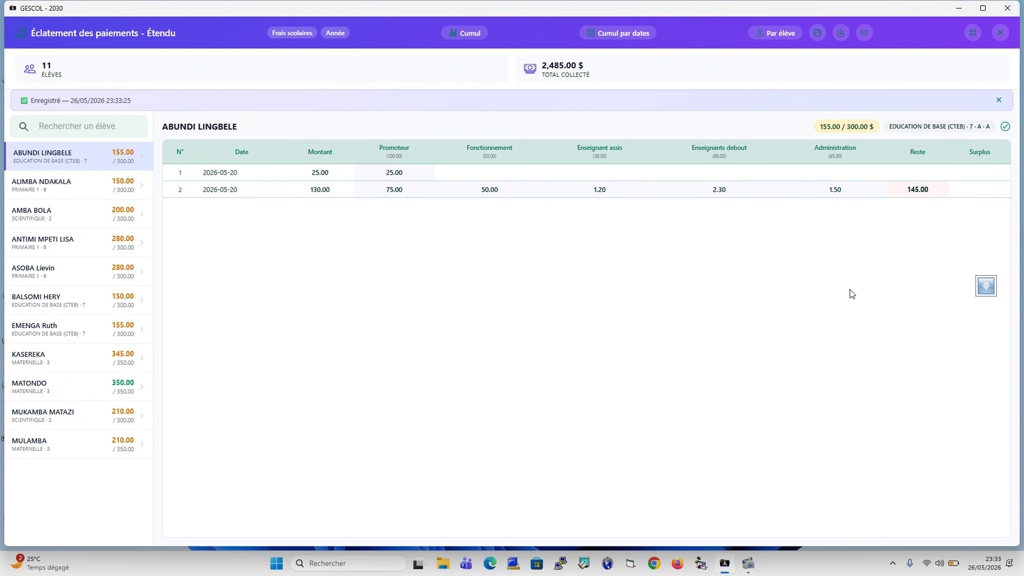
pyautogui.click(633, 40)
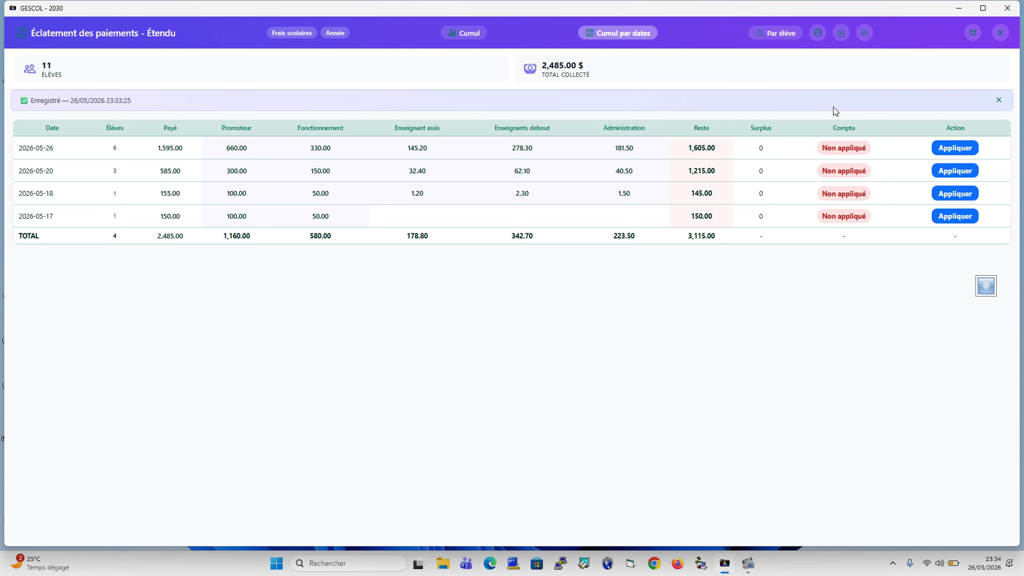
pyautogui.click(1000, 33)
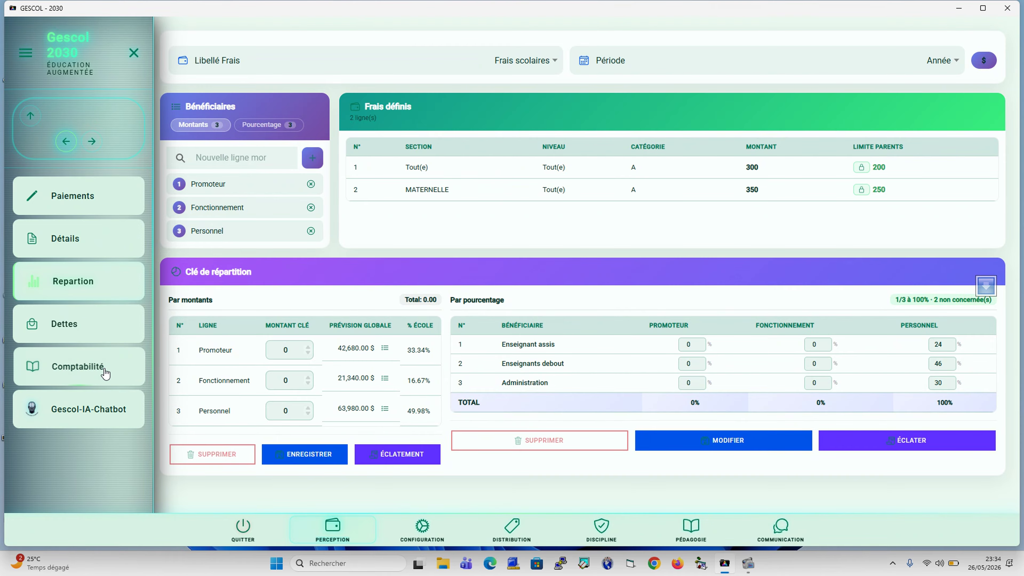
pyautogui.click(92, 373)
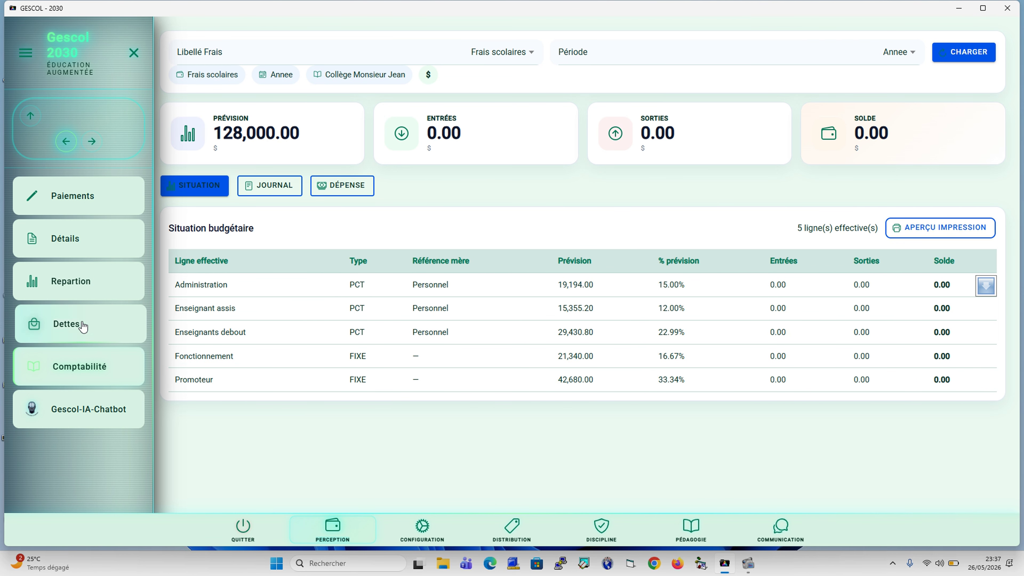
# Apply the 2026-05-26 receipts from the date-cumulated payment breakdown to accounting, and check the budget situation
pyautogui.click(77, 284)
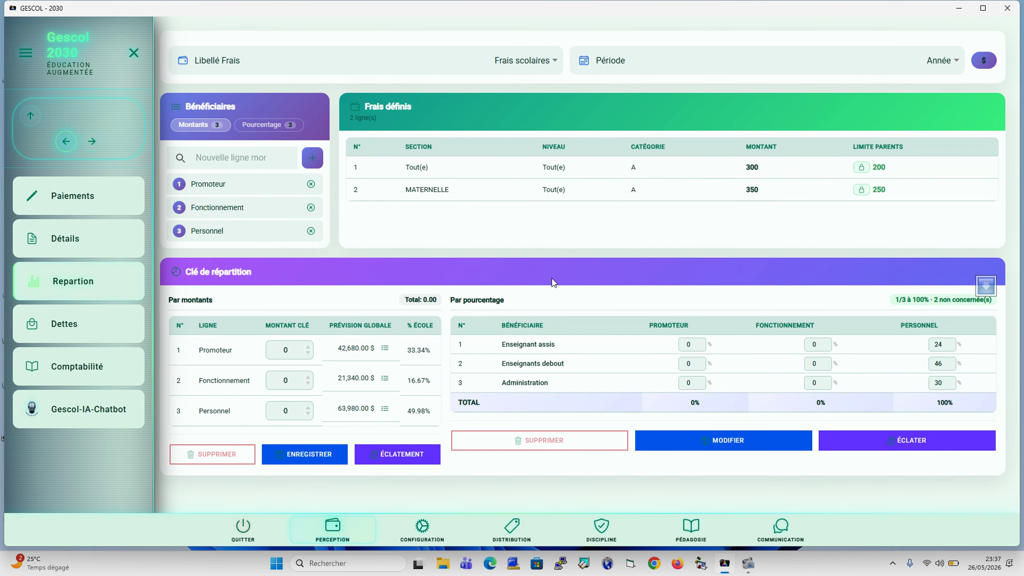
pyautogui.click(892, 442)
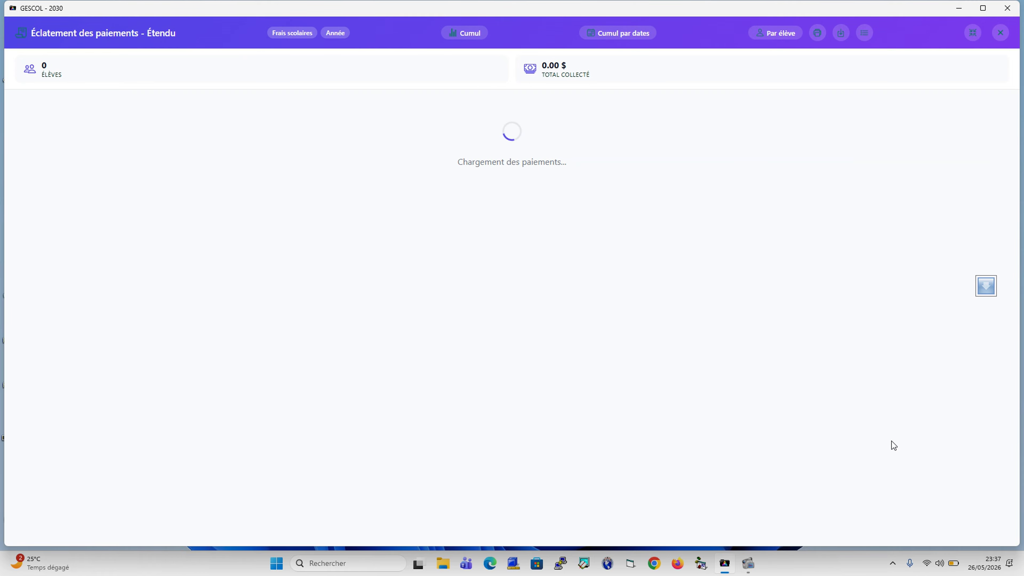
pyautogui.click(622, 38)
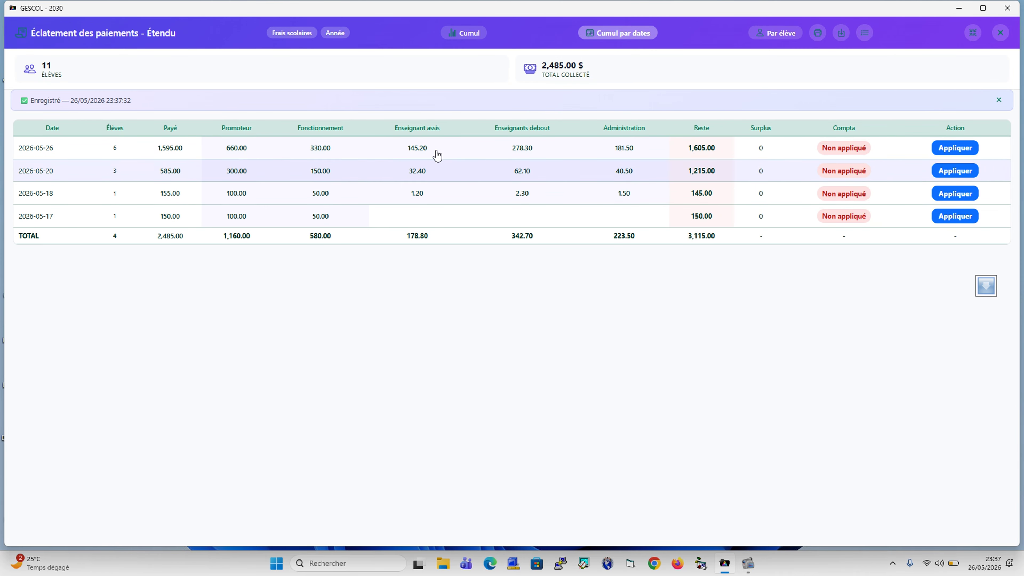
pyautogui.click(955, 148)
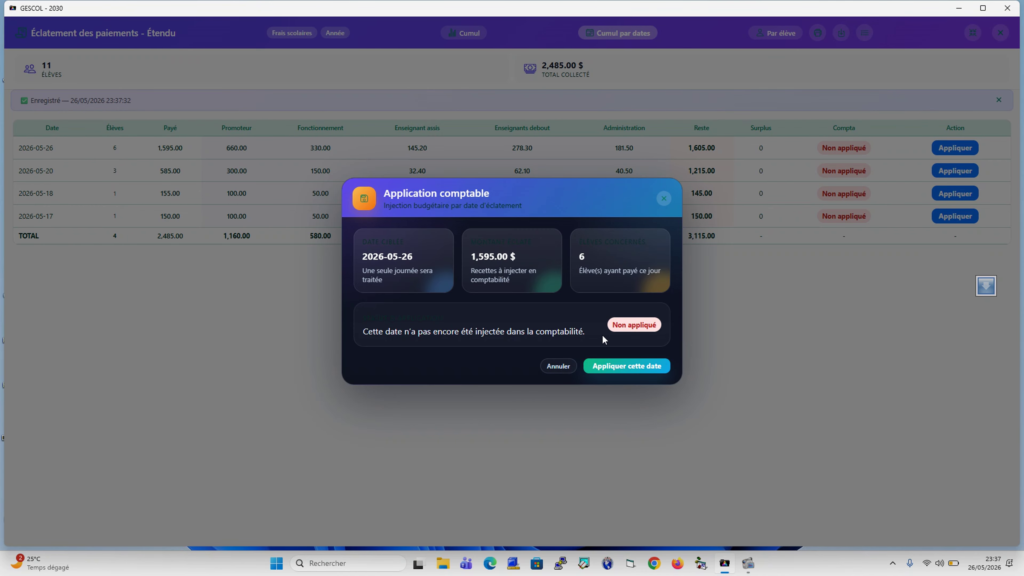
pyautogui.click(609, 370)
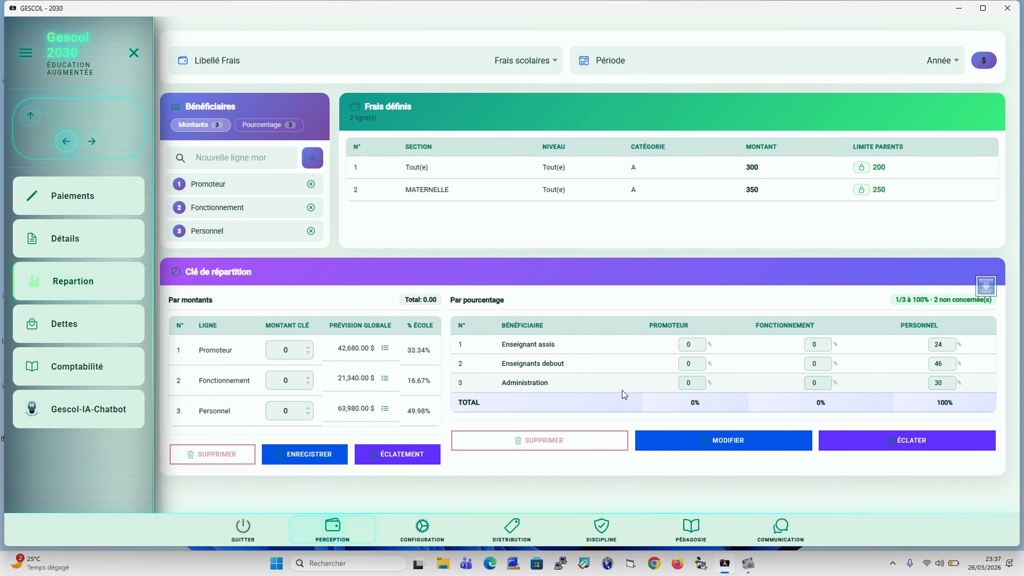
pyautogui.click(106, 376)
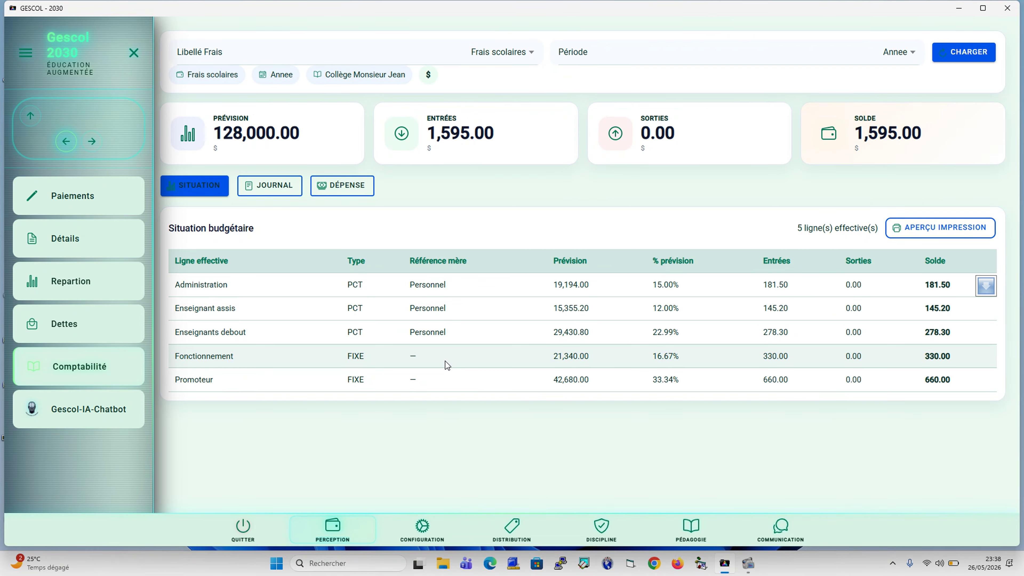
# Apply the 2026-05-20 receipts from the date-cumulated payment breakdown to accounting
pyautogui.click(92, 290)
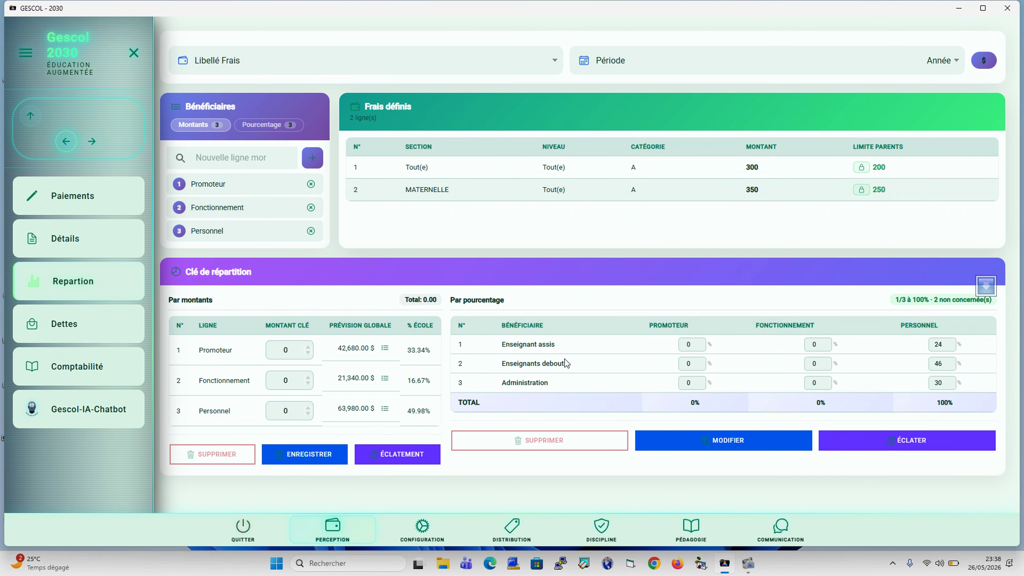
pyautogui.click(907, 440)
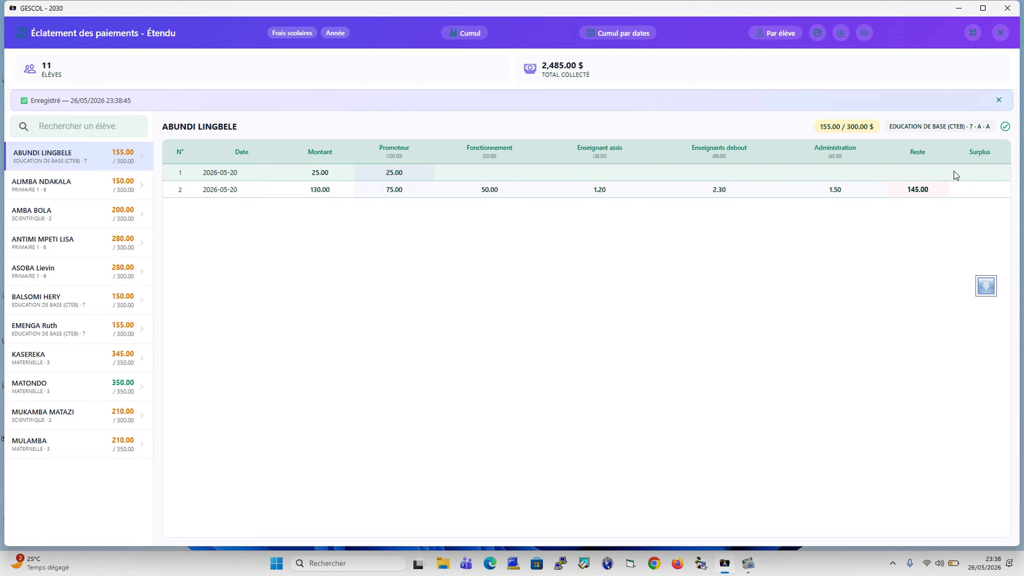
pyautogui.click(623, 34)
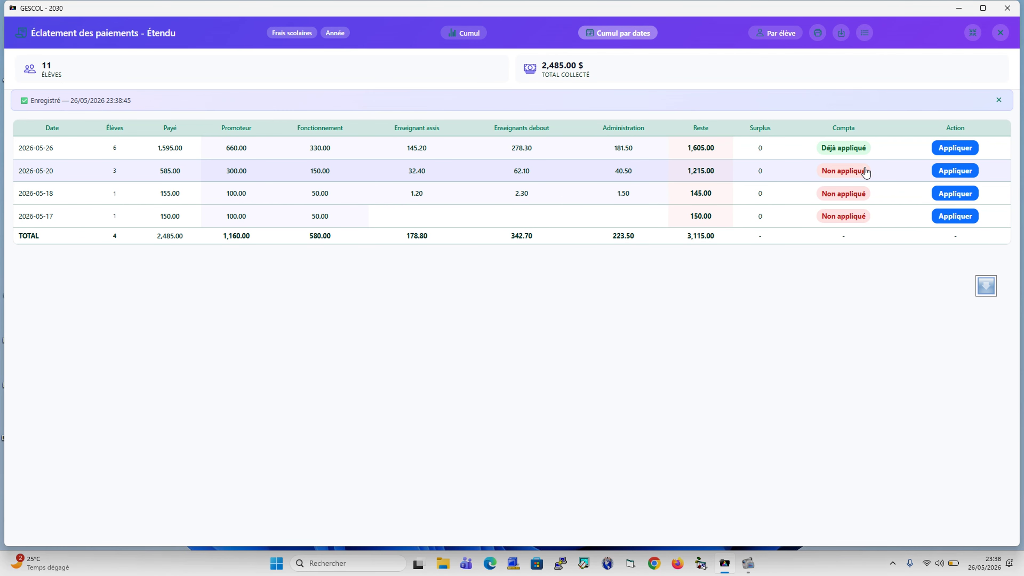
pyautogui.click(955, 171)
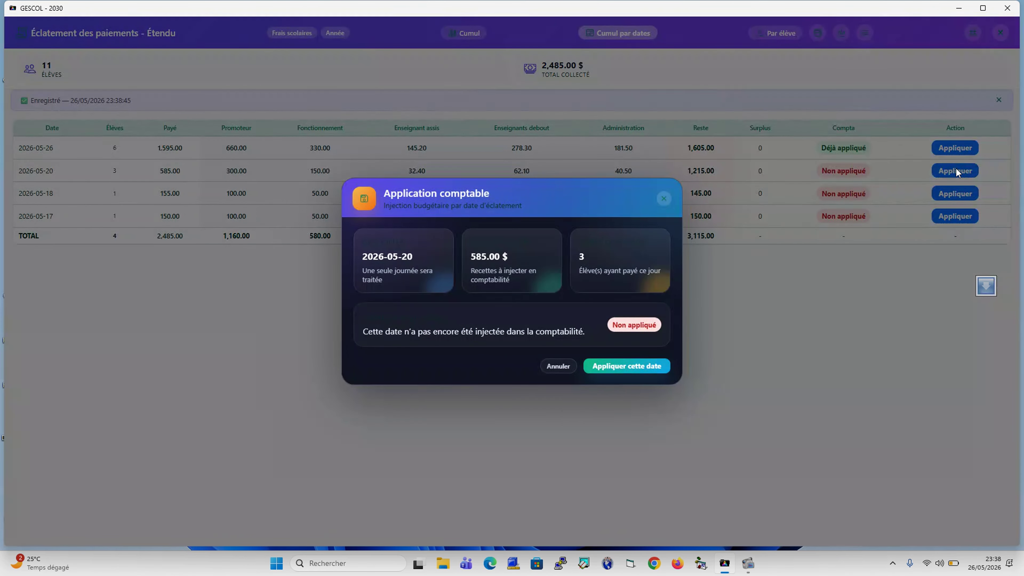
pyautogui.click(631, 363)
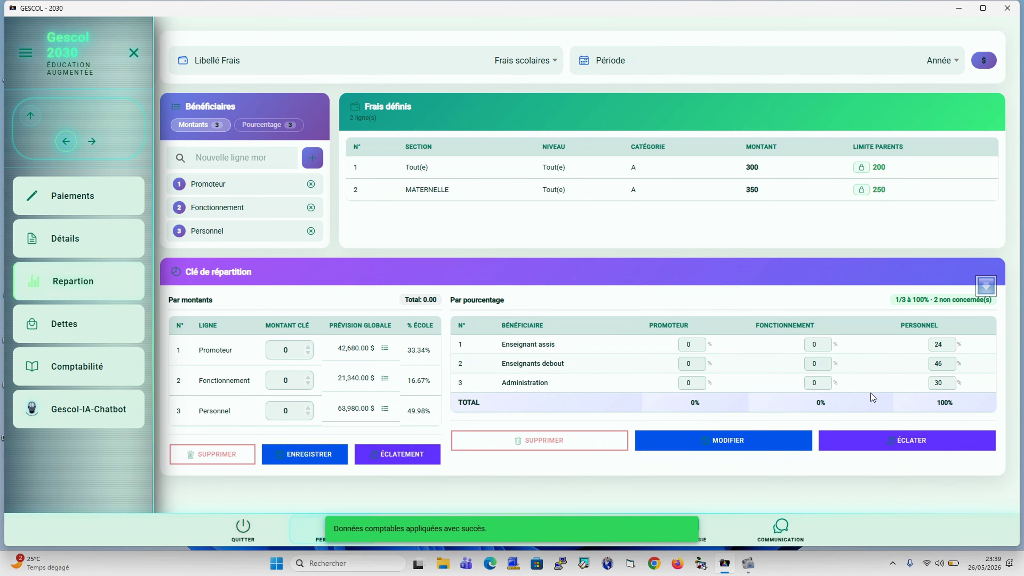
# Apply the 2026-05-18 receipts from the breakdown by dates to accounting, and check the budget situation
pyautogui.click(891, 440)
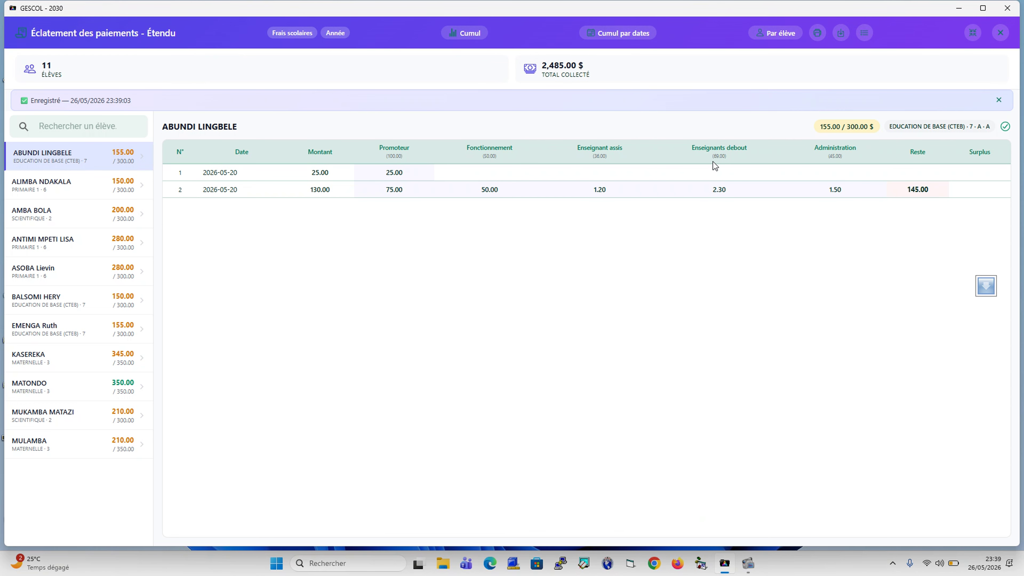
pyautogui.click(625, 35)
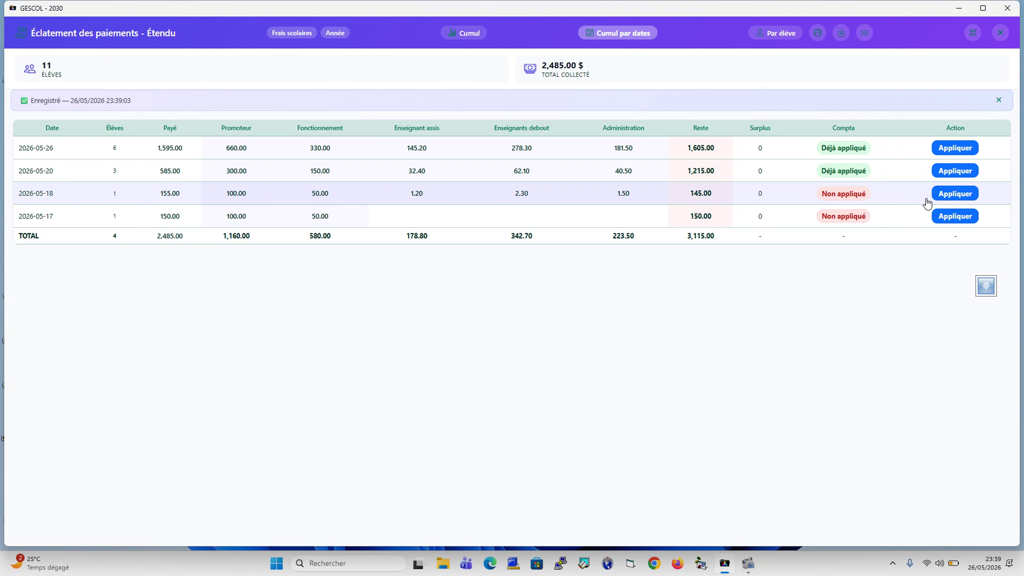
pyautogui.click(946, 195)
pyautogui.click(645, 366)
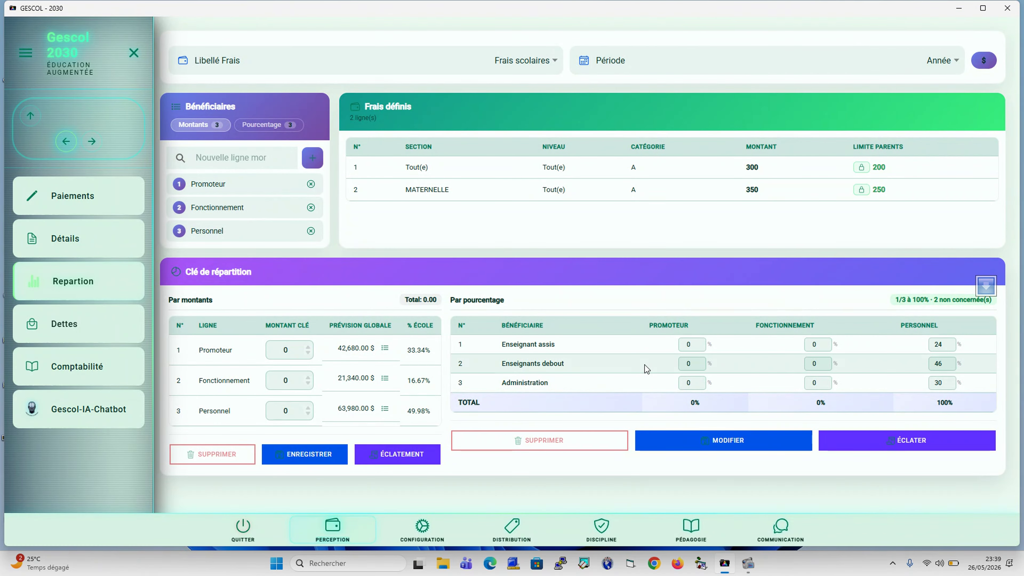
pyautogui.click(142, 368)
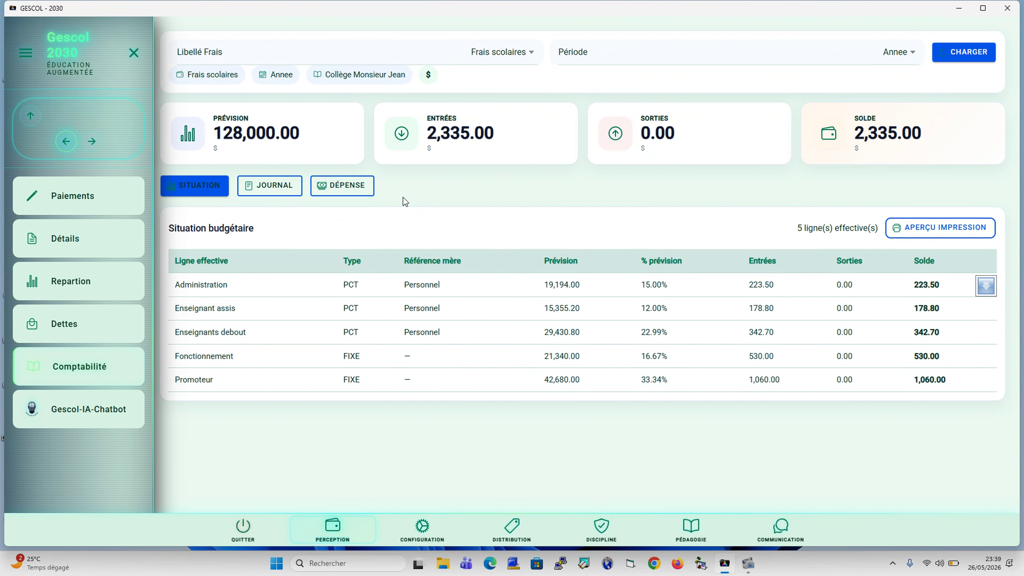
# Open the accounting journal of operations and read through its entries
pyautogui.click(260, 190)
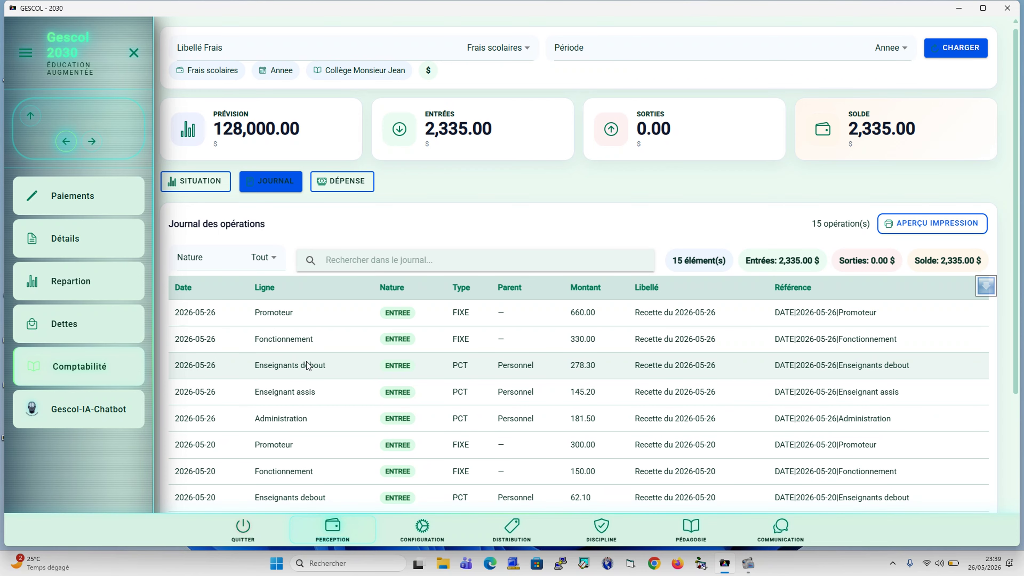
pyautogui.scroll(-3, 306, 362)
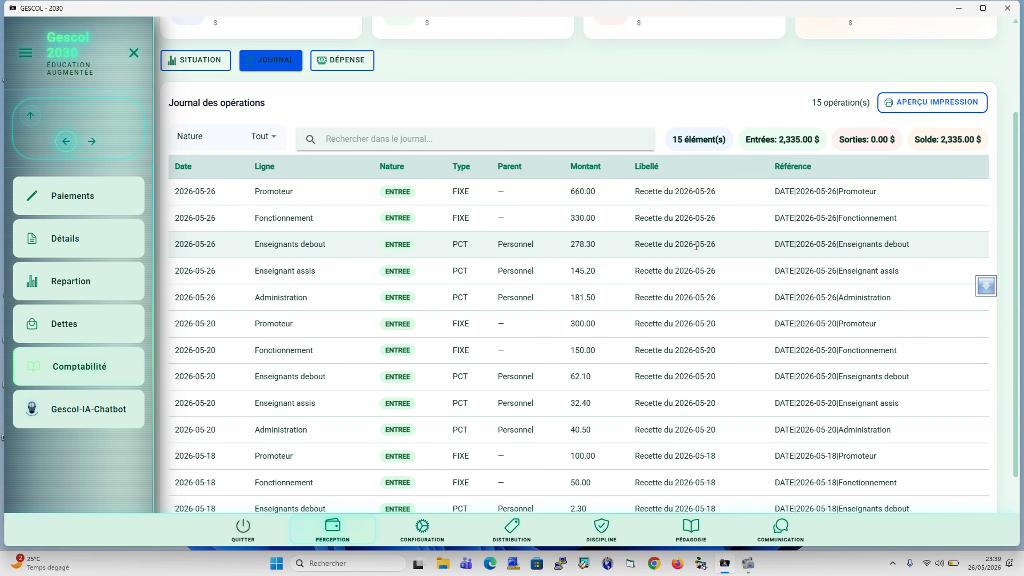
pyautogui.scroll(-2, 401, 311)
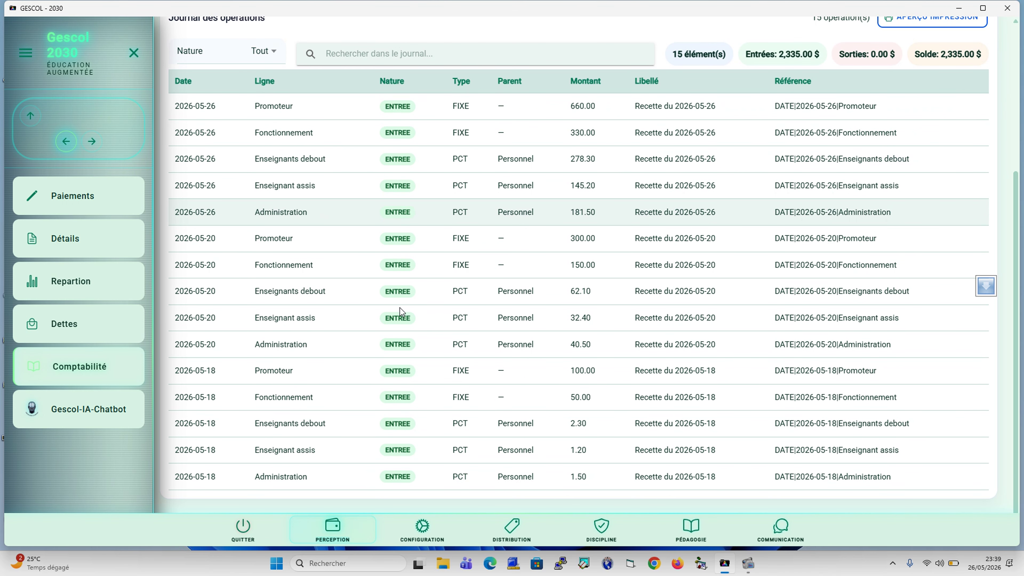
pyautogui.scroll(4, 400, 307)
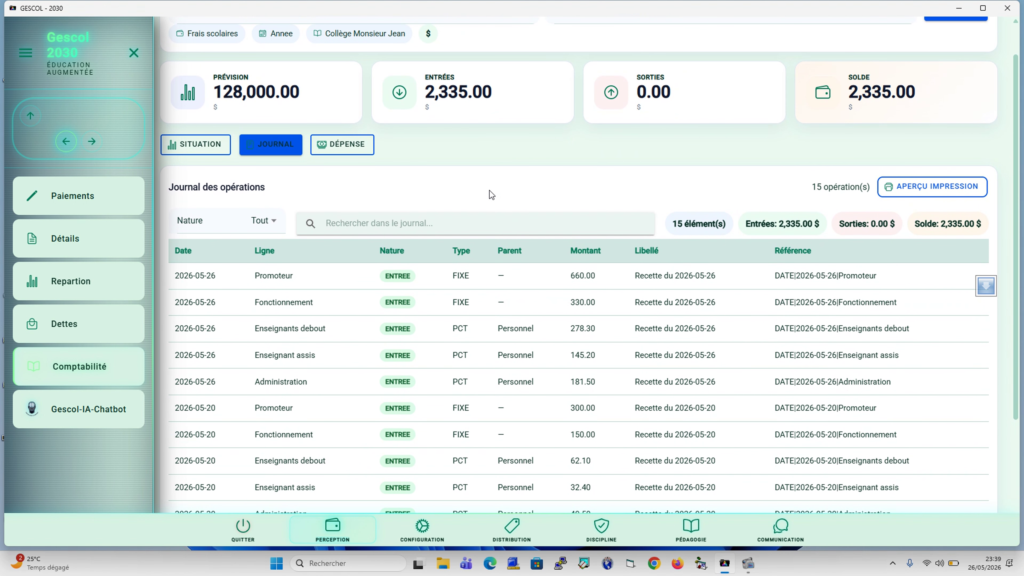
# Search the journal of operations for "pro" and for "ad", and clear the search
pyautogui.click(442, 227)
pyautogui.write('pro')
pyautogui.press('BackSpace')
pyautogui.press('BackSpace')
pyautogui.press('BackSpace')
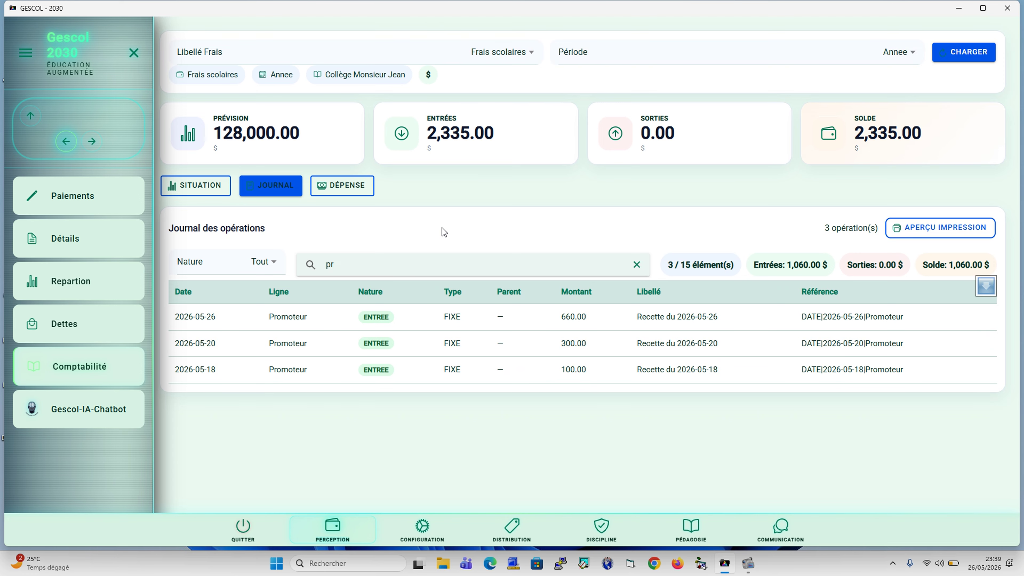
pyautogui.write('ad')
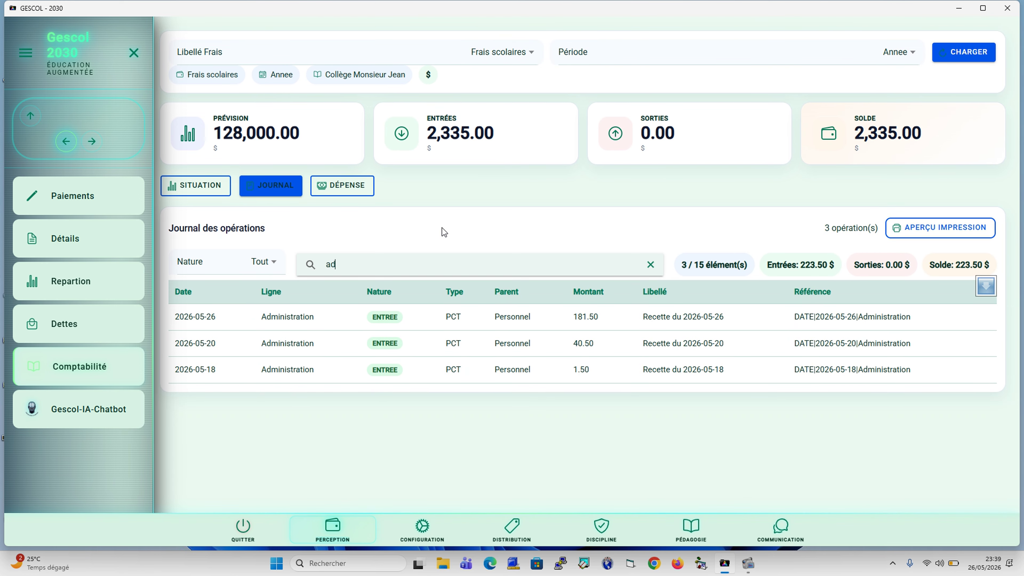
pyautogui.press('BackSpace')
pyautogui.press('BackSpace')
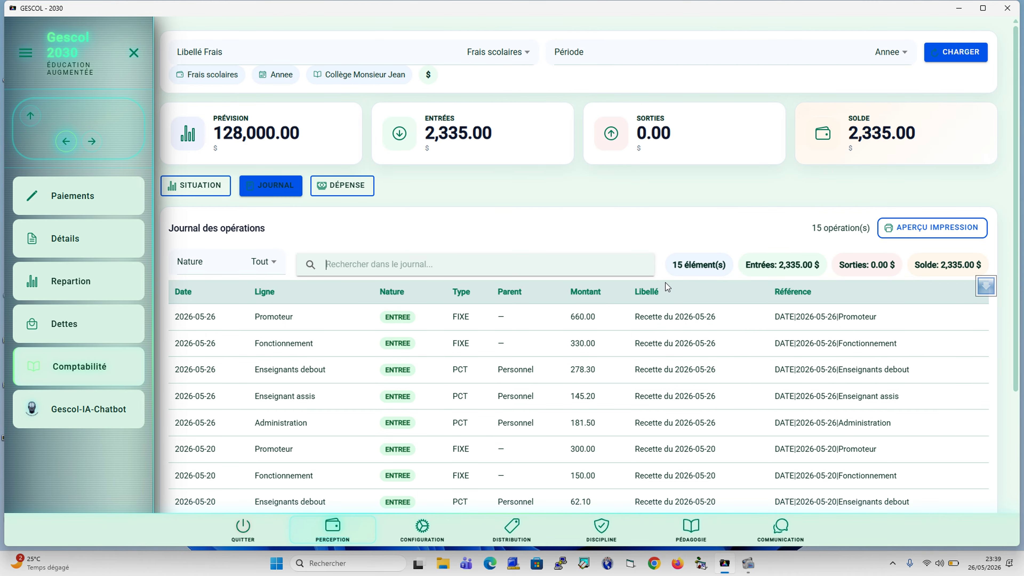
# Filter the journal of operations by "pro" and view its print preview, closing it without printing
pyautogui.write('pro')
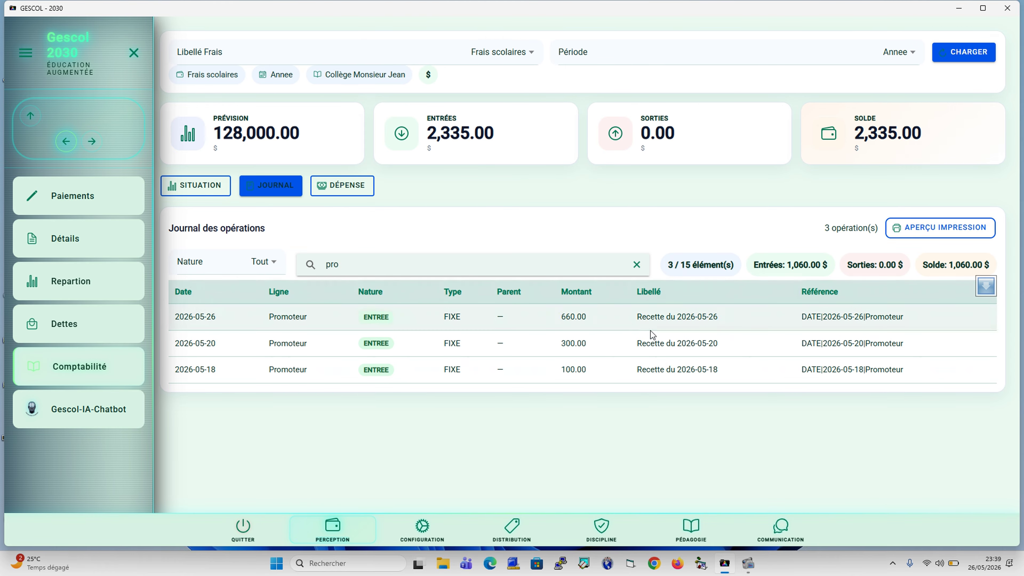
pyautogui.click(938, 228)
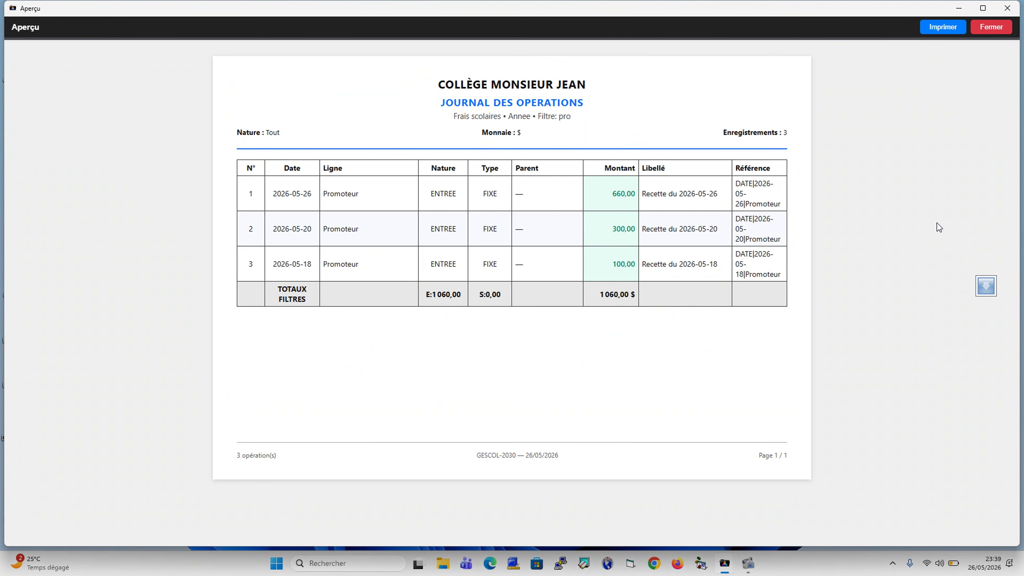
pyautogui.click(998, 27)
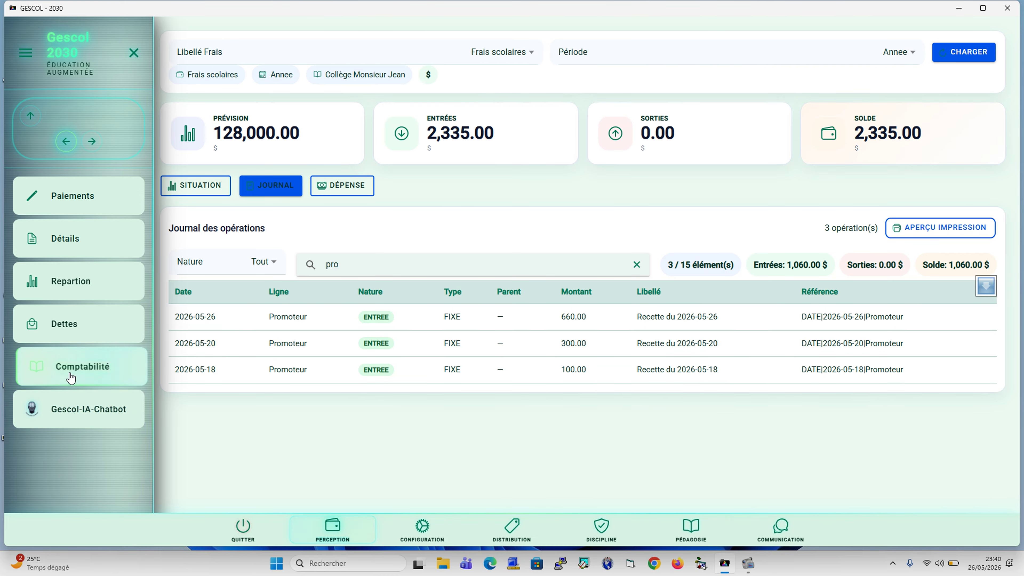
# Apply the 2026-05-17 receipts from the breakdown by dates to accounting, and check the budget situation
pyautogui.click(60, 295)
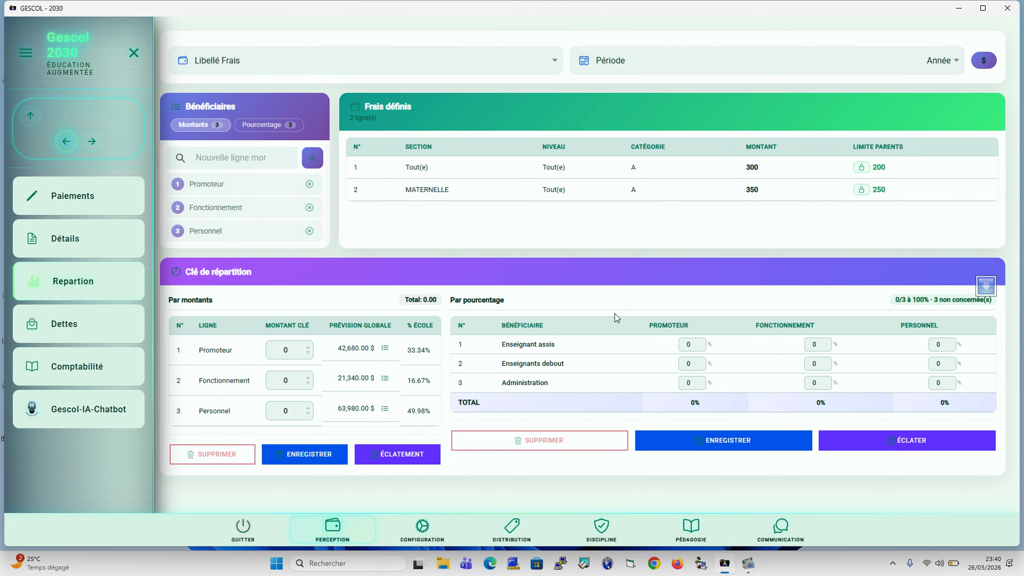
pyautogui.click(900, 444)
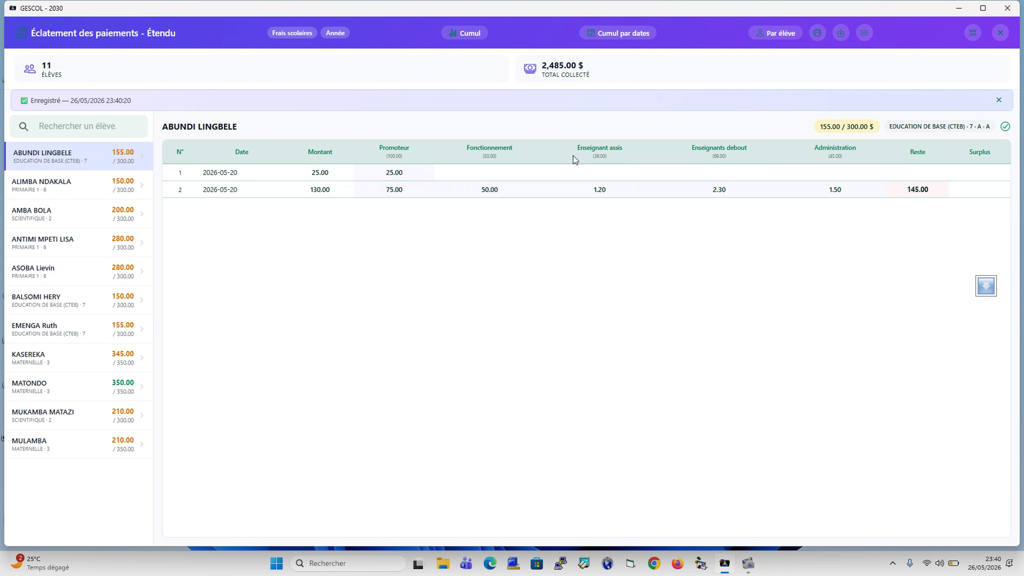
pyautogui.click(624, 36)
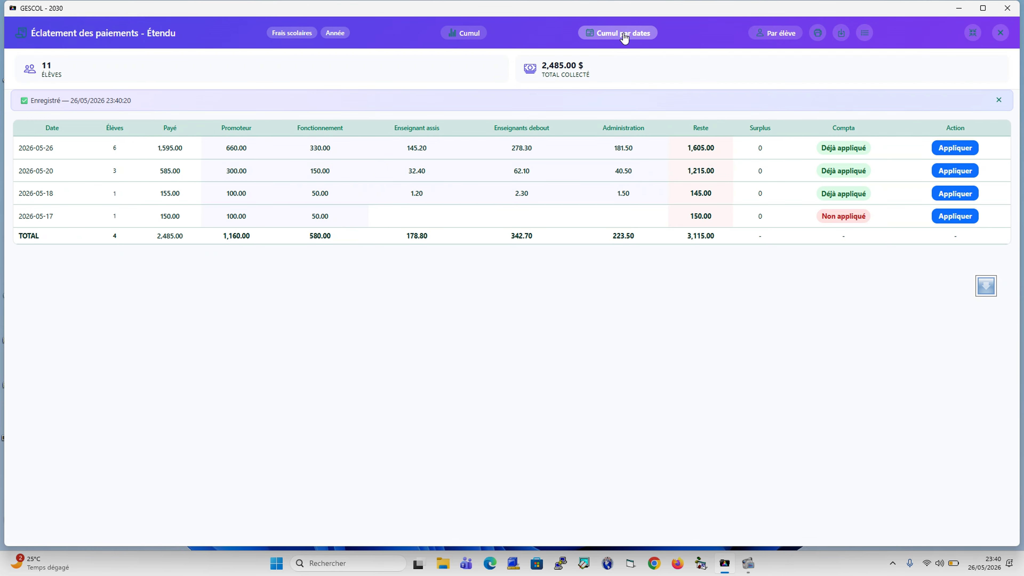
pyautogui.click(965, 221)
pyautogui.click(645, 366)
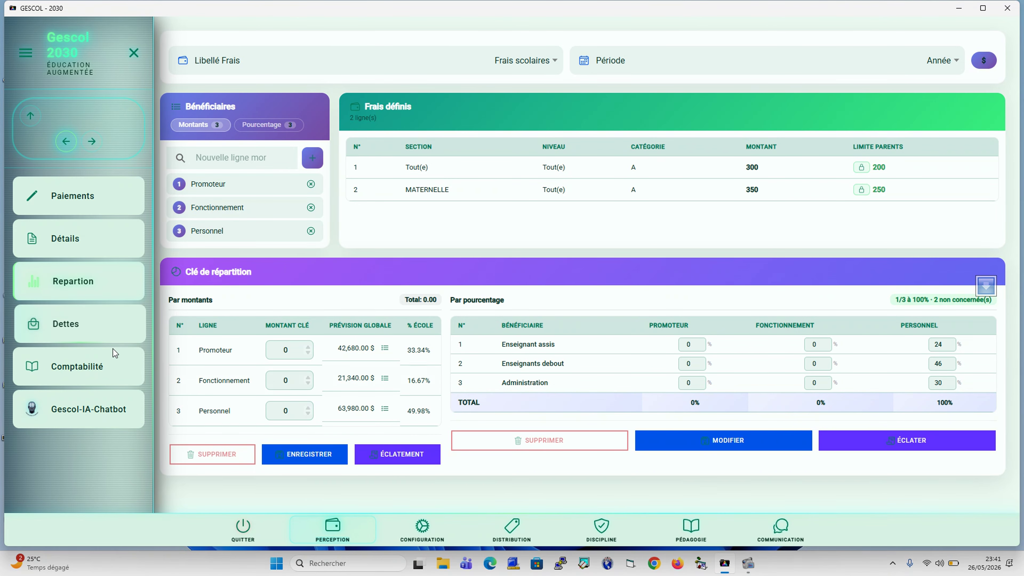
pyautogui.click(51, 383)
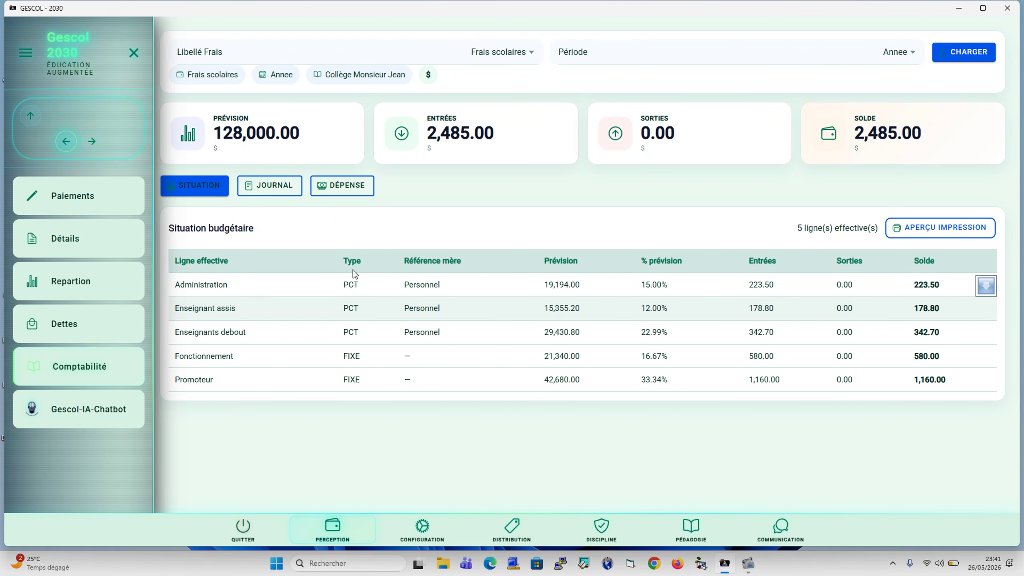
# Open the journal of operations and read through its entries down to the 2026-05-17 receipts
pyautogui.click(278, 191)
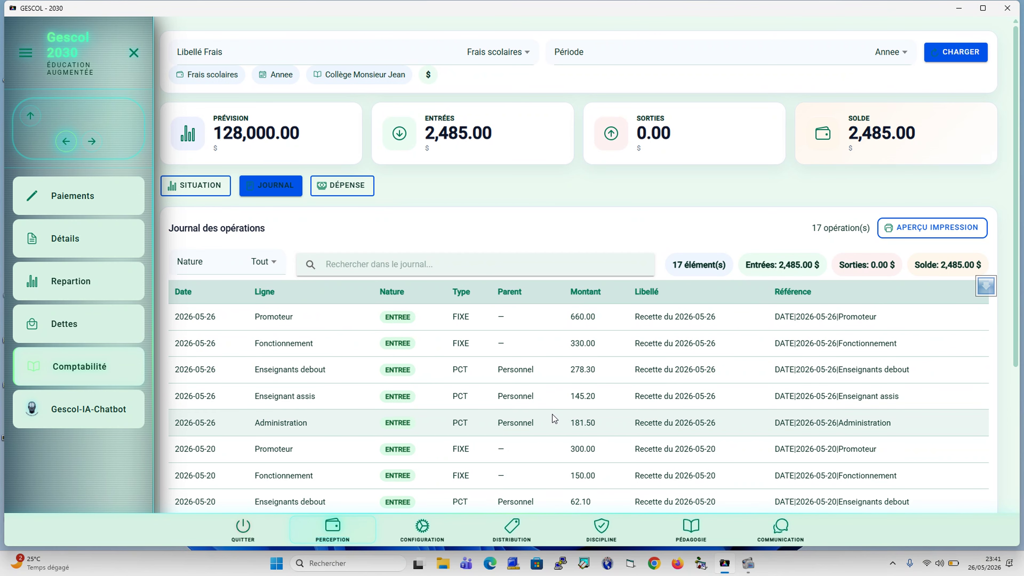
pyautogui.scroll(-5, 552, 414)
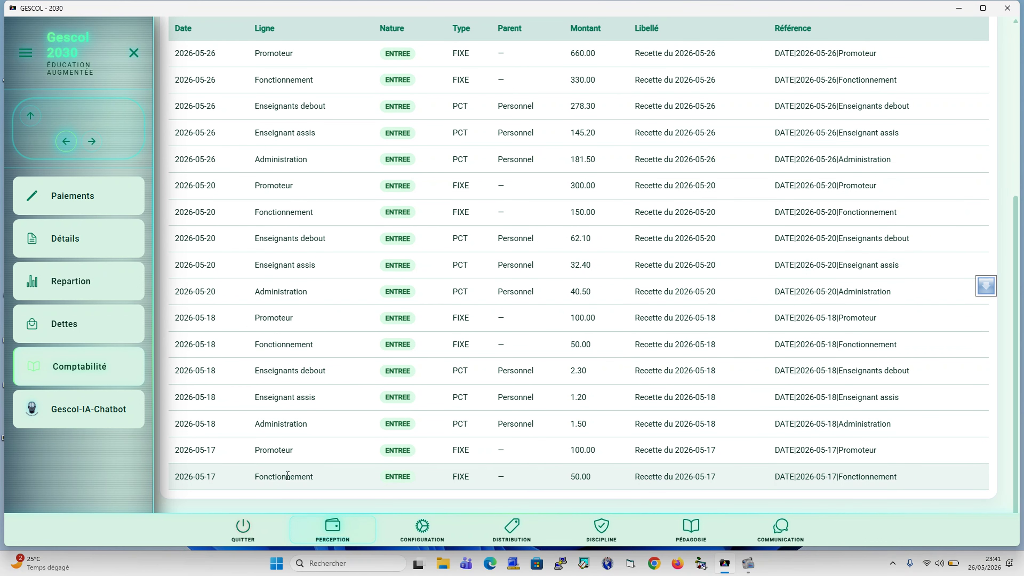
pyautogui.scroll(3, 329, 285)
pyautogui.scroll(5, 329, 285)
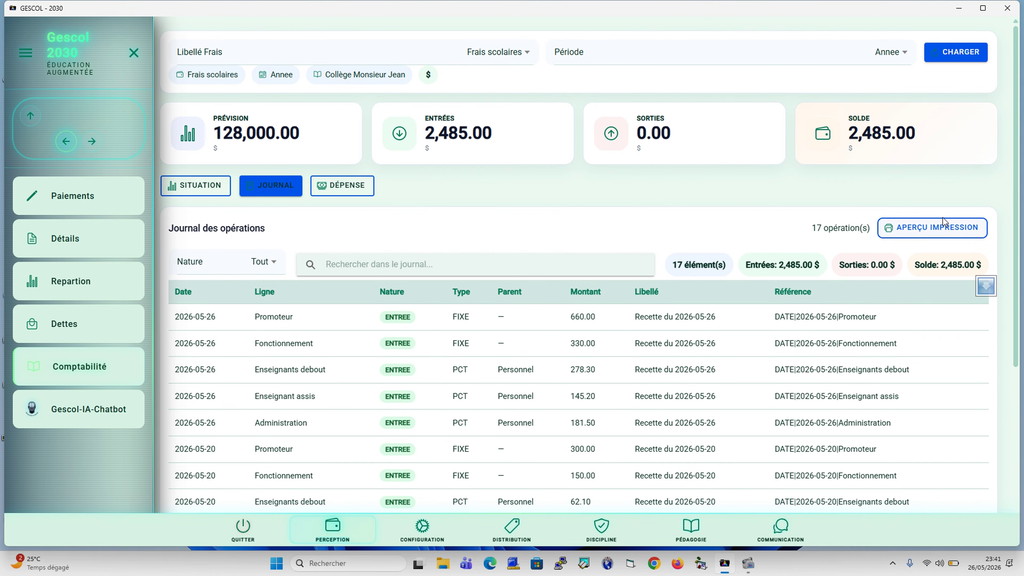
# View the print preview of the unfiltered journal of operations, close it without printing, and reread the journal entries
pyautogui.click(942, 228)
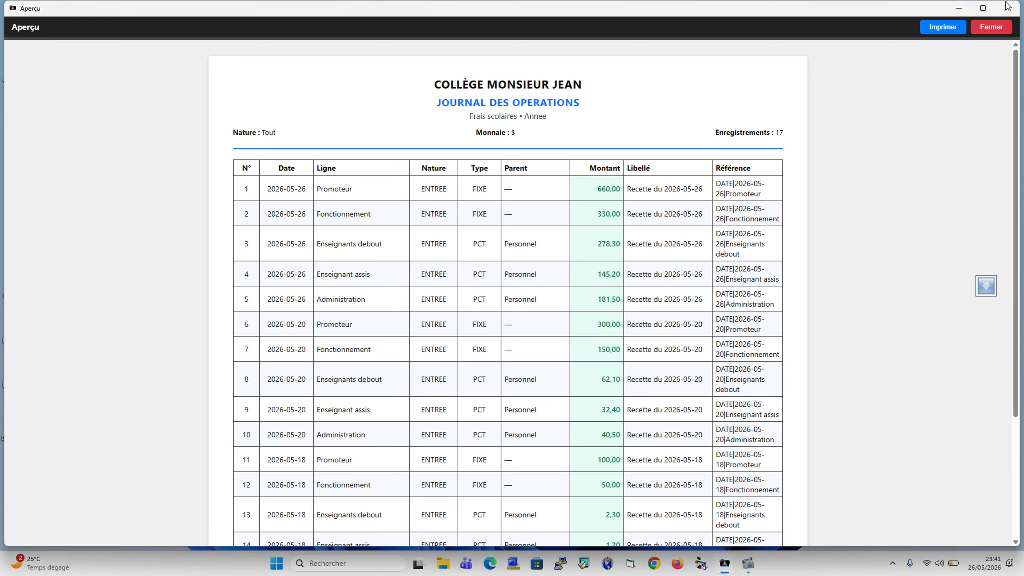
pyautogui.click(1000, 28)
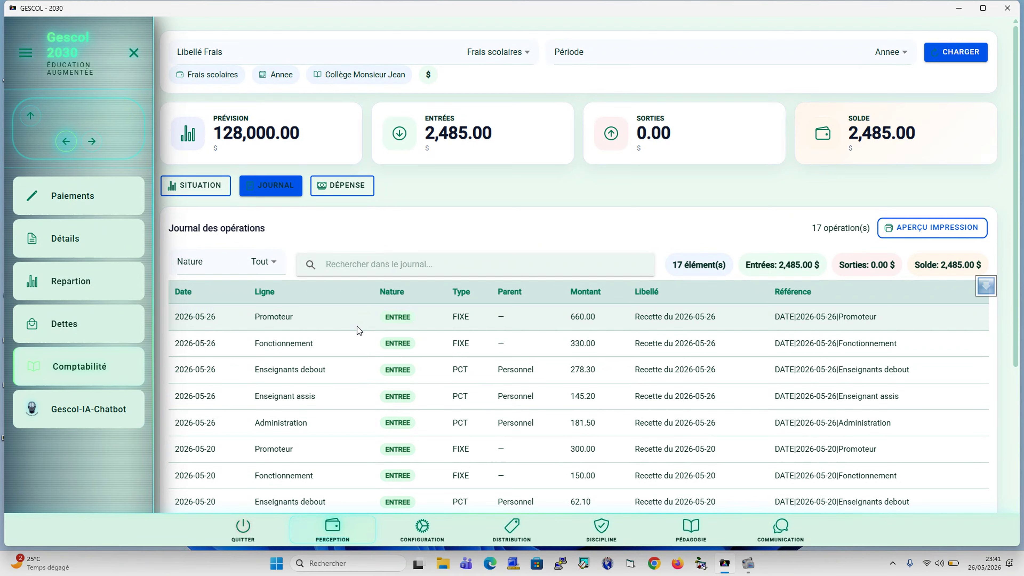
pyautogui.scroll(-5, 674, 459)
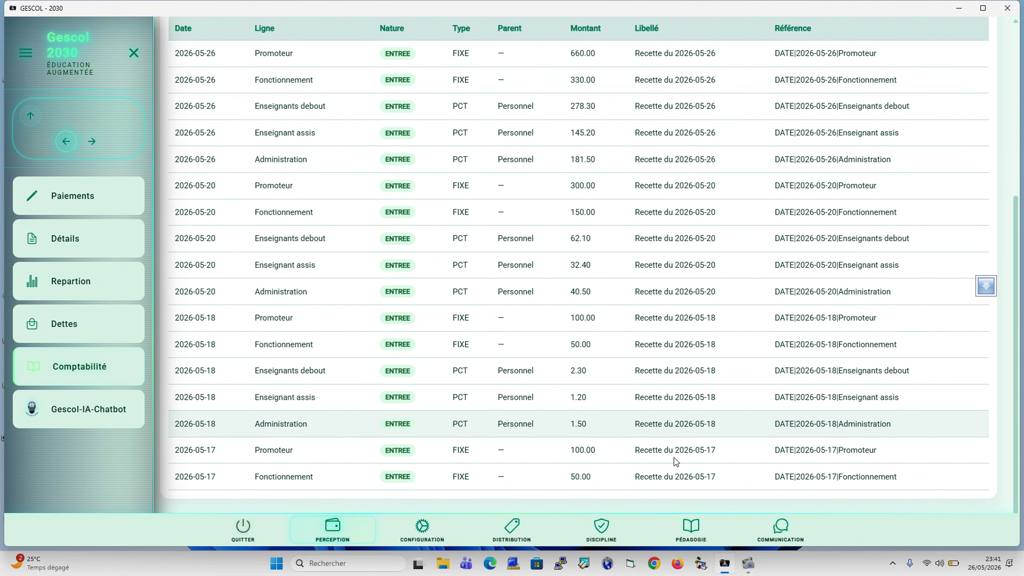
pyautogui.scroll(5, 674, 458)
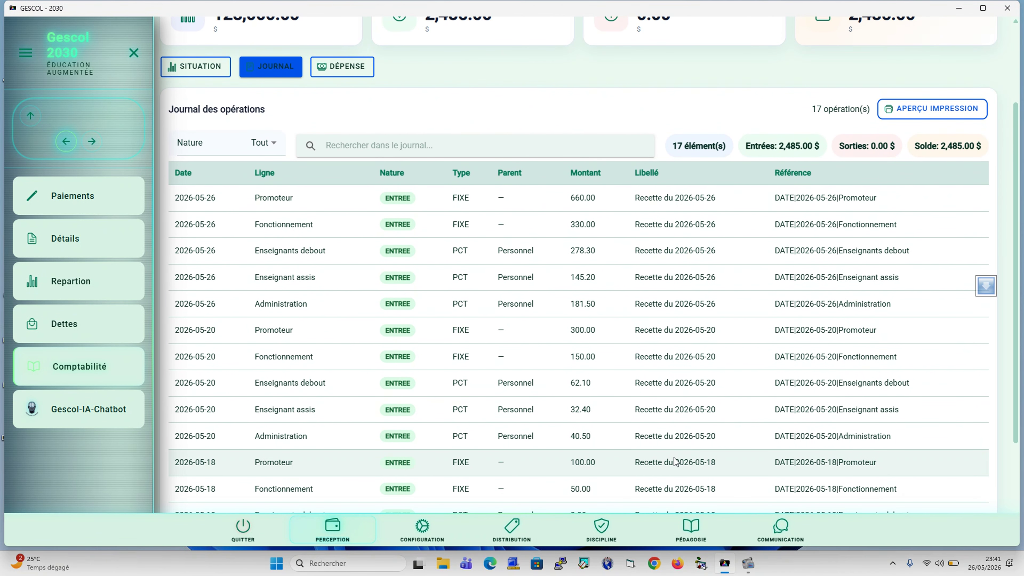
pyautogui.scroll(4, 676, 461)
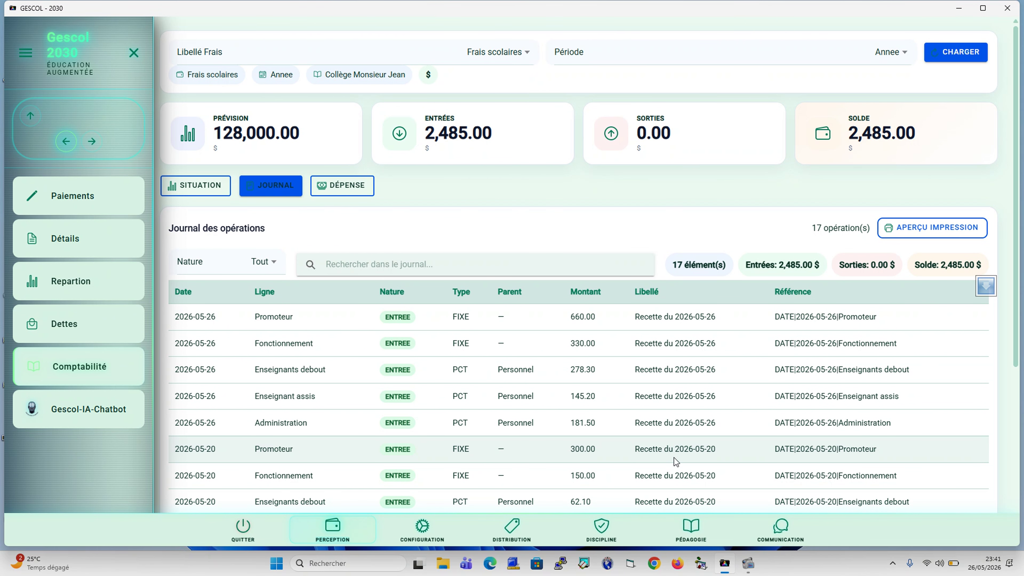